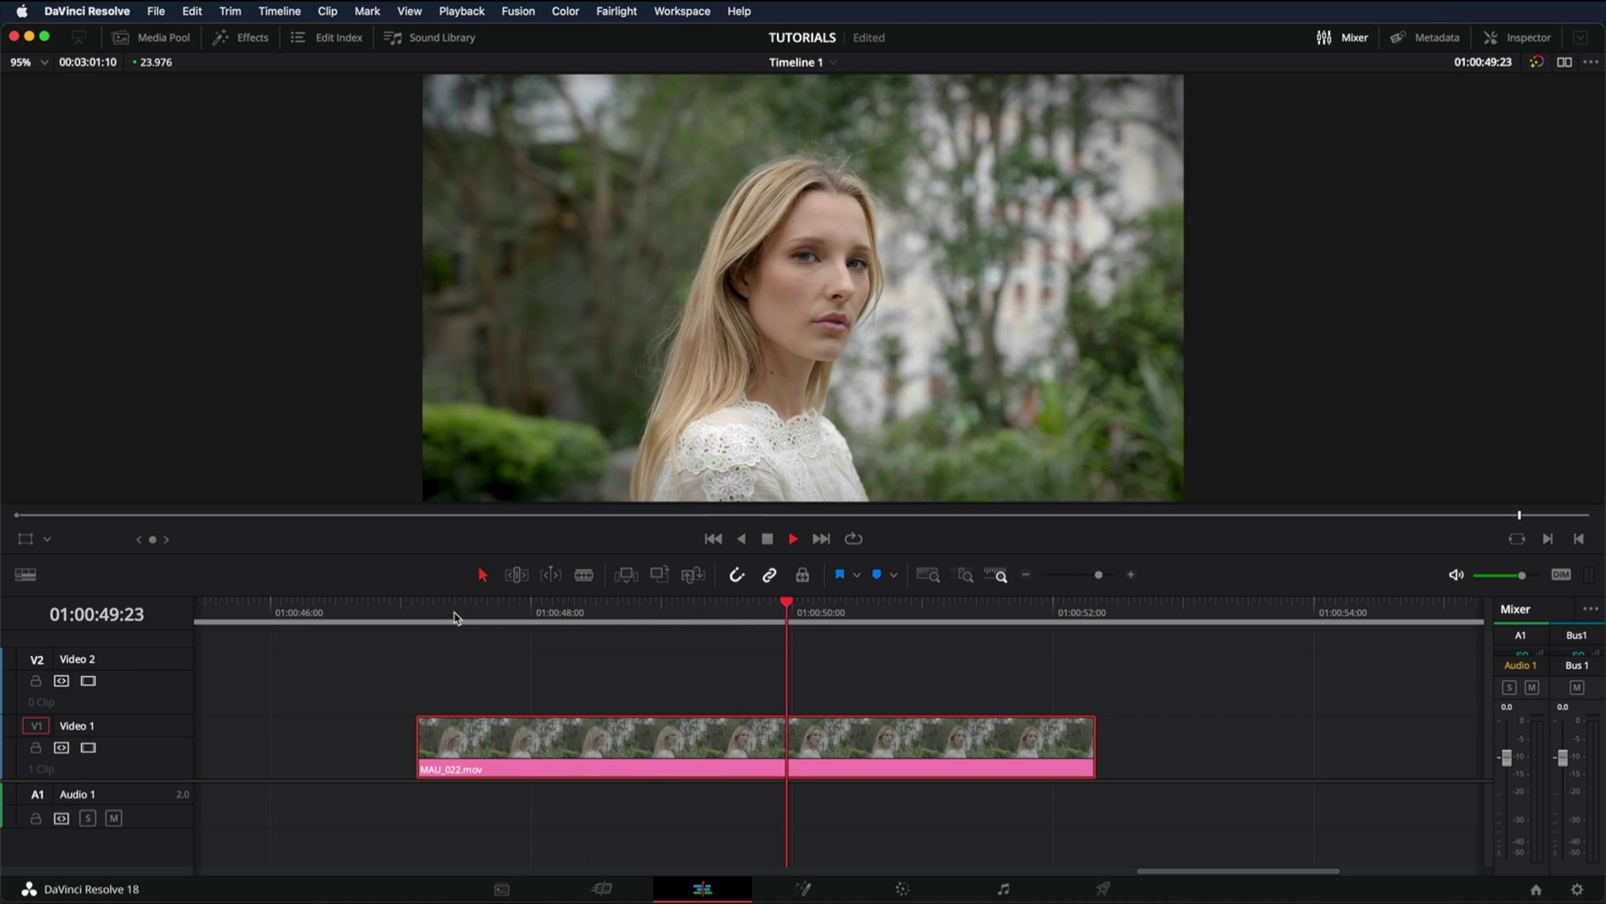
Review the clip by pausing, jumping back and replaying a short stretch
key("space")
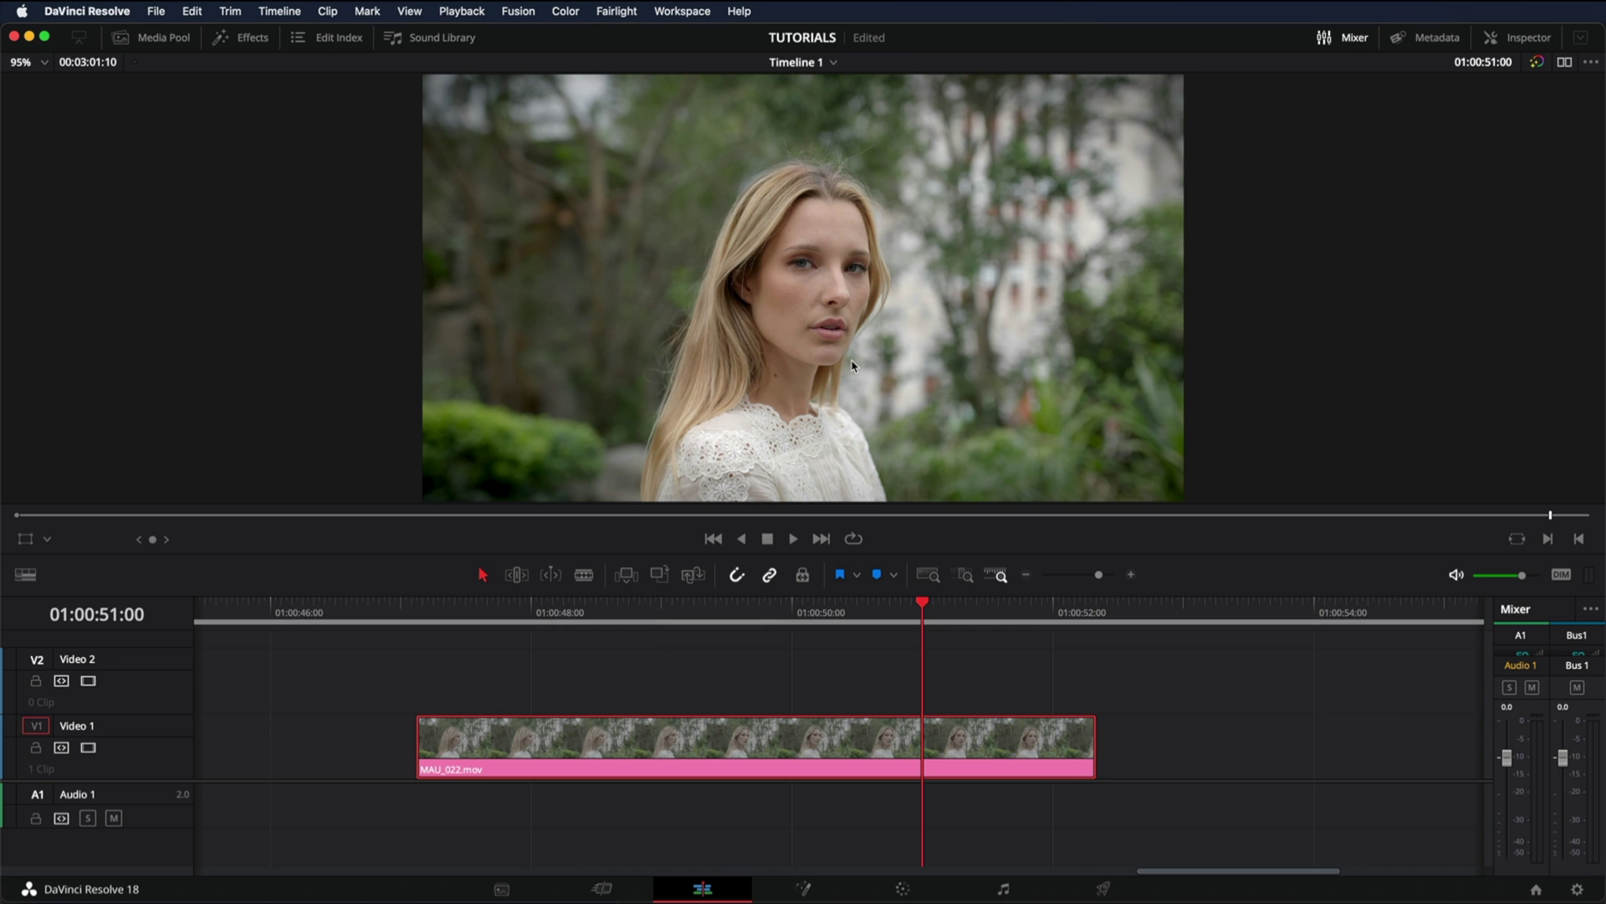
left_click(454, 613)
key("space")
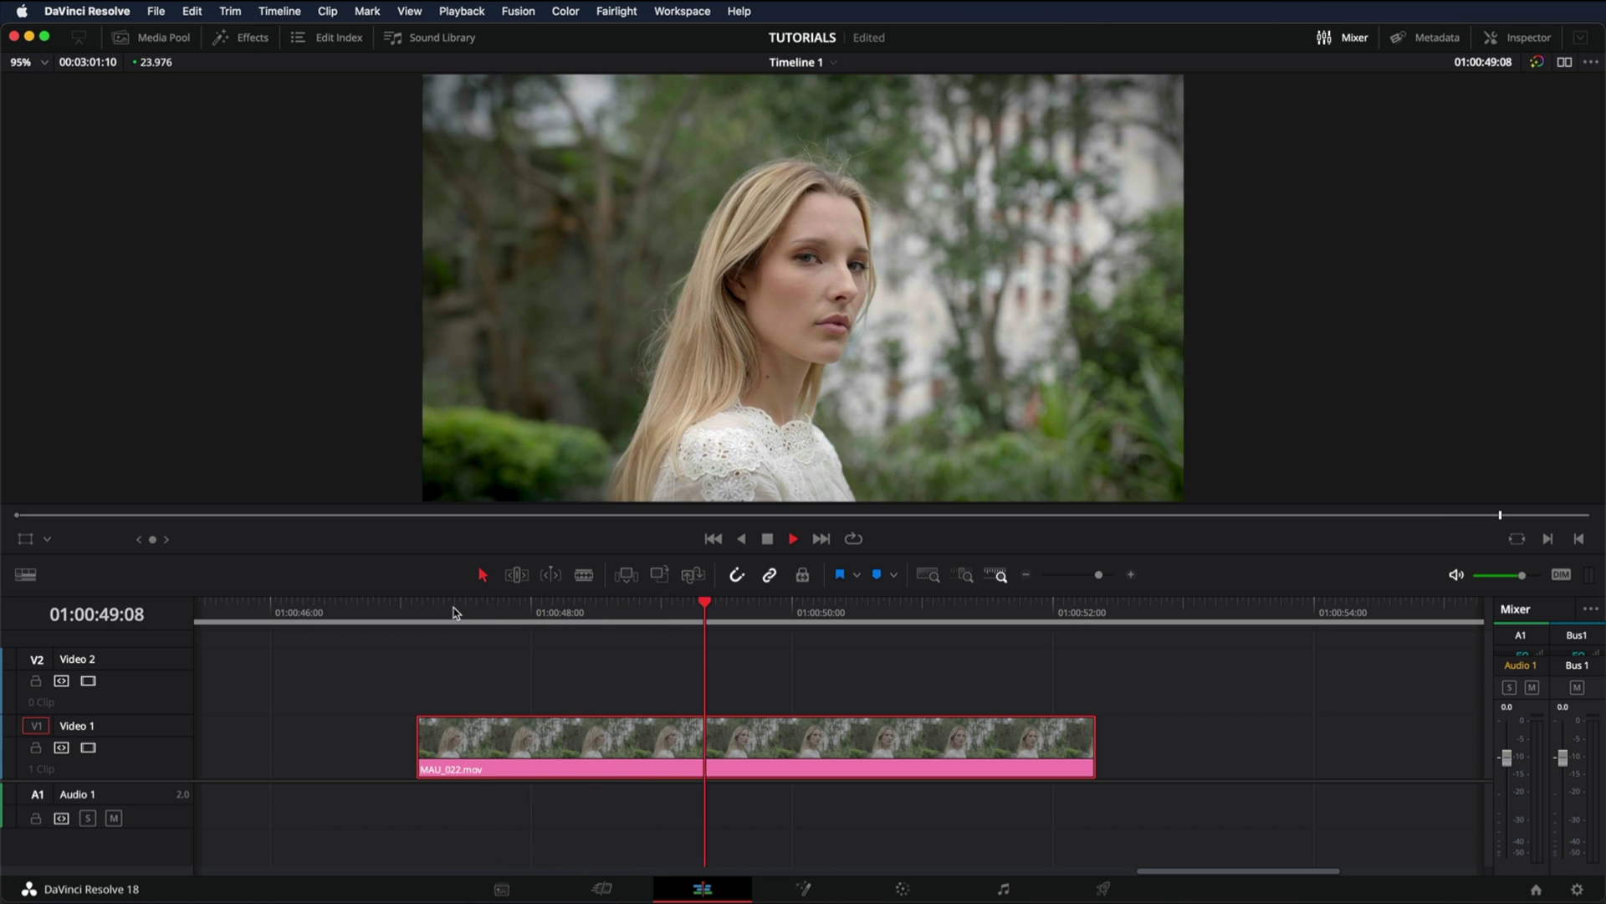
key("space")
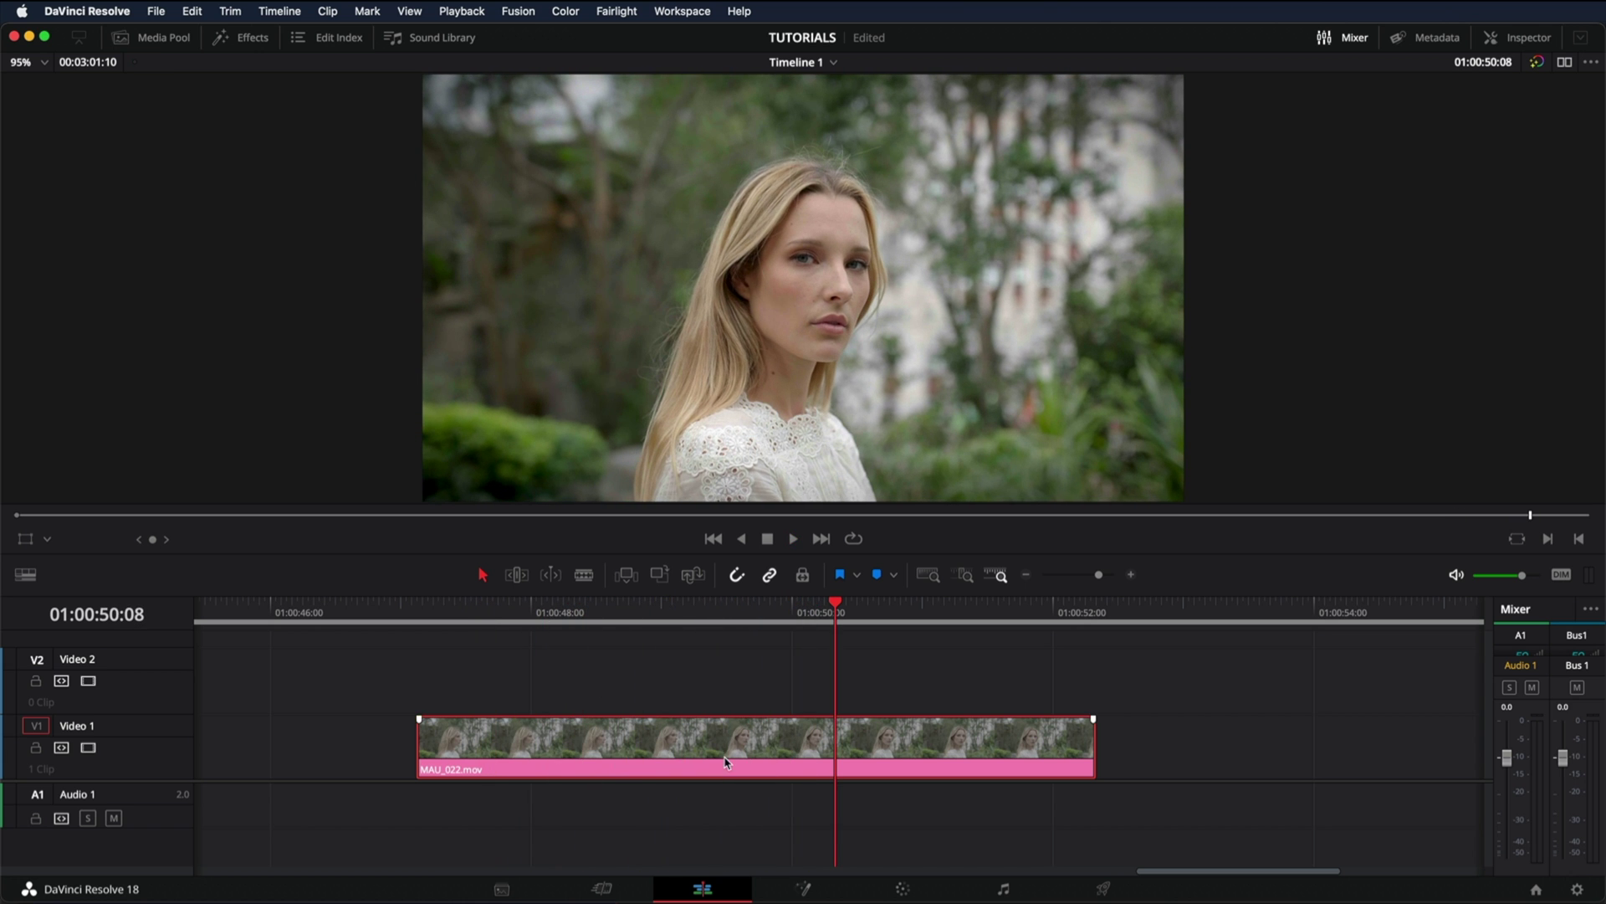
On the Color page, add serial node 07 after node 06 and nudge it into place
left_click(918, 890)
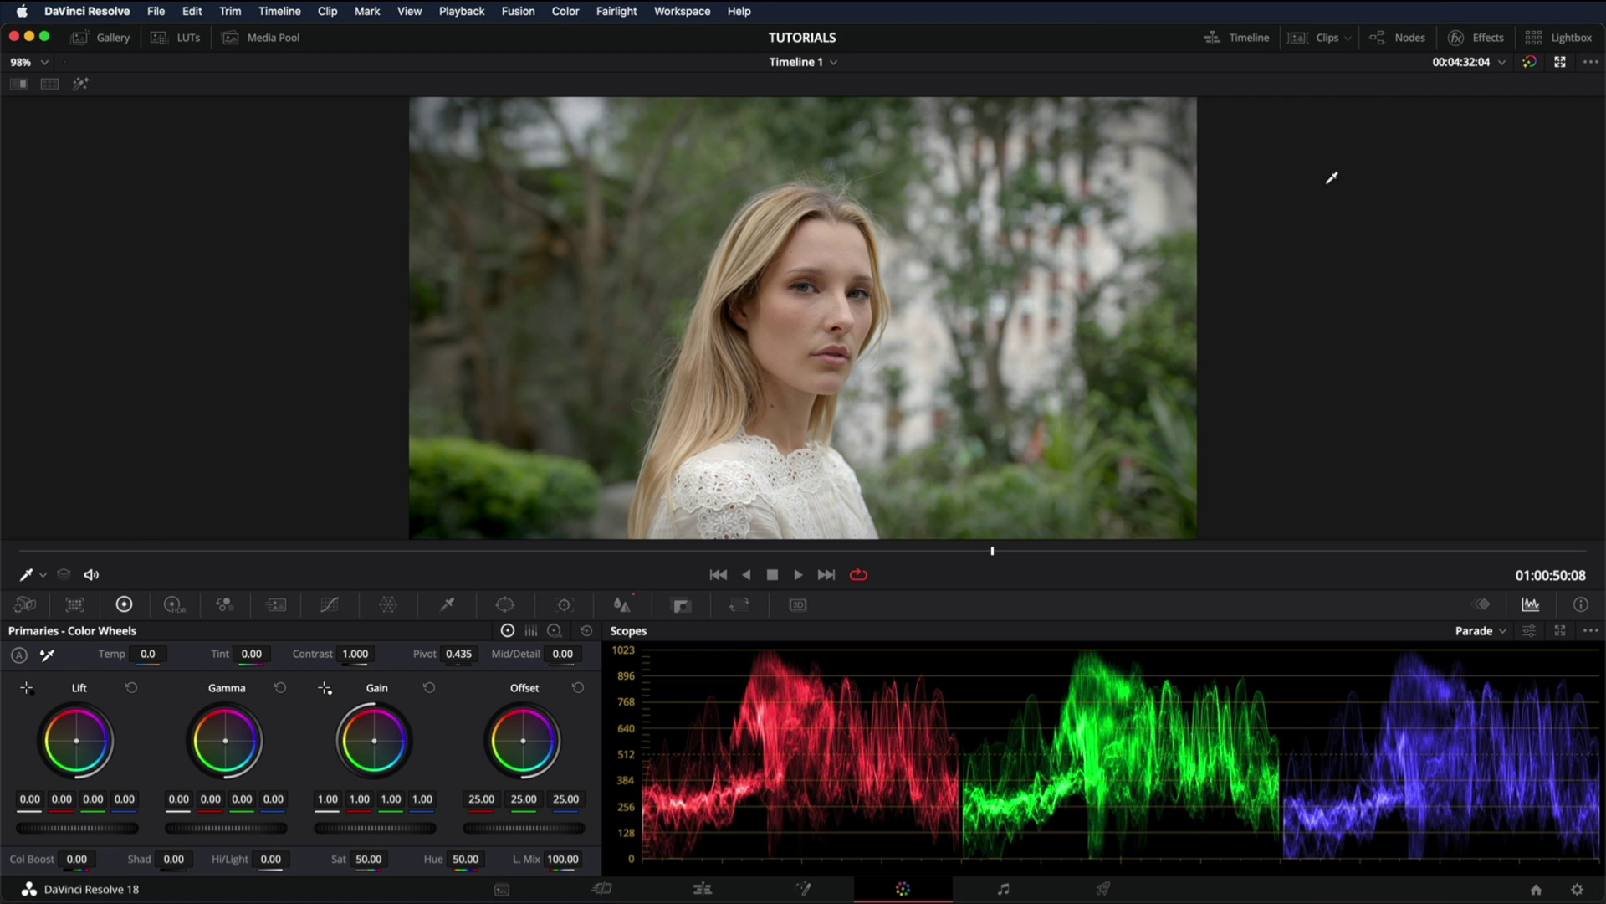
left_click(1392, 41)
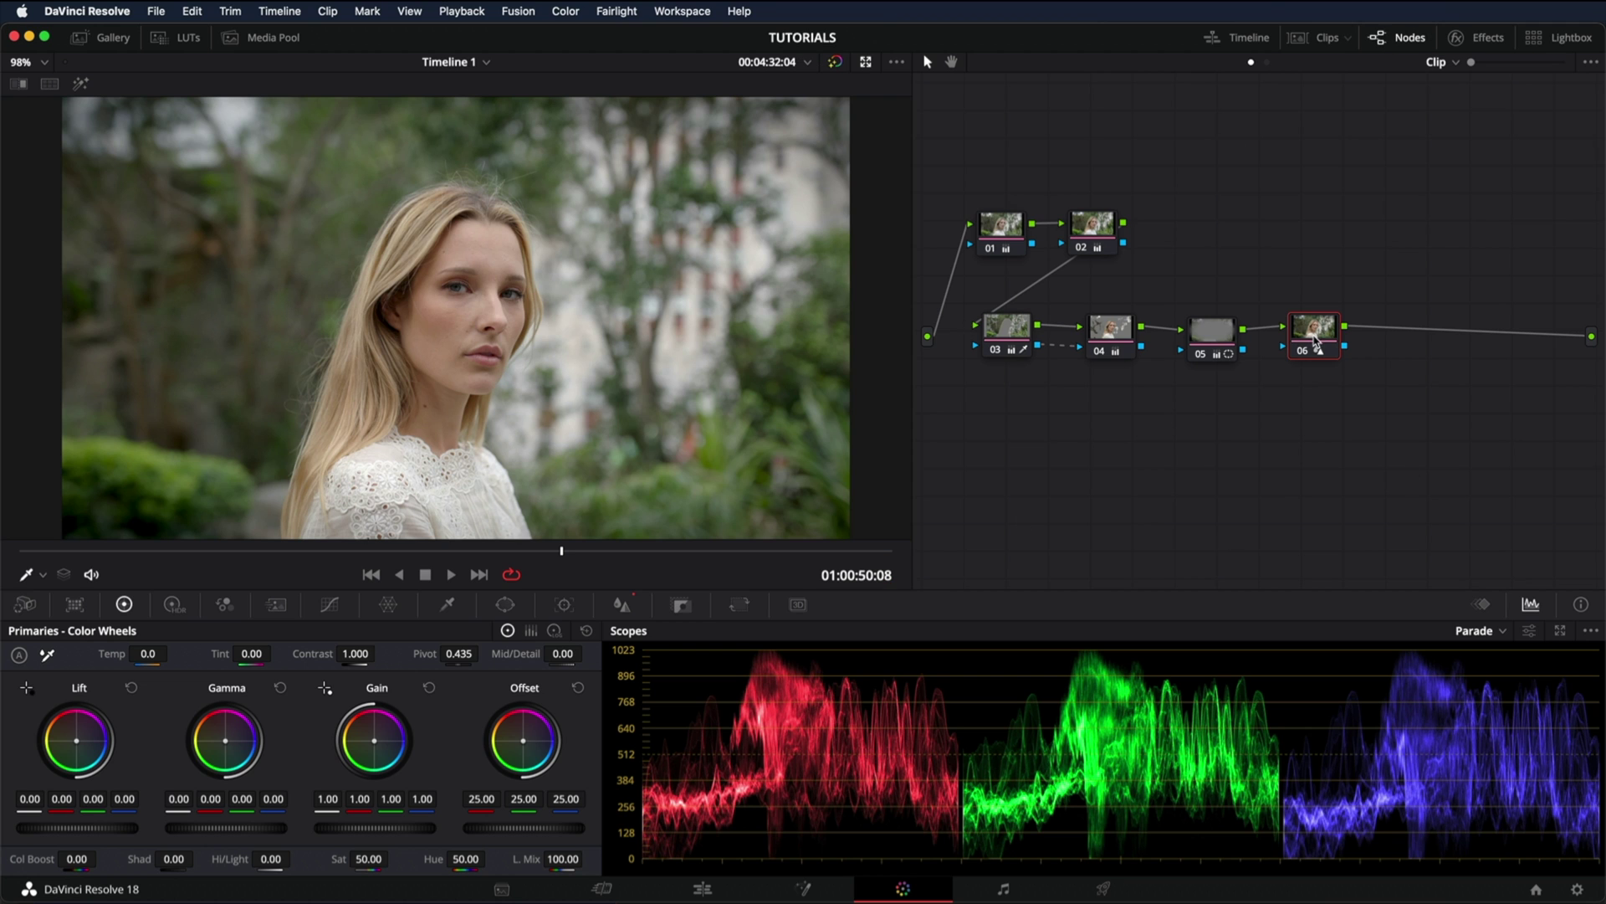
right_click(1311, 335)
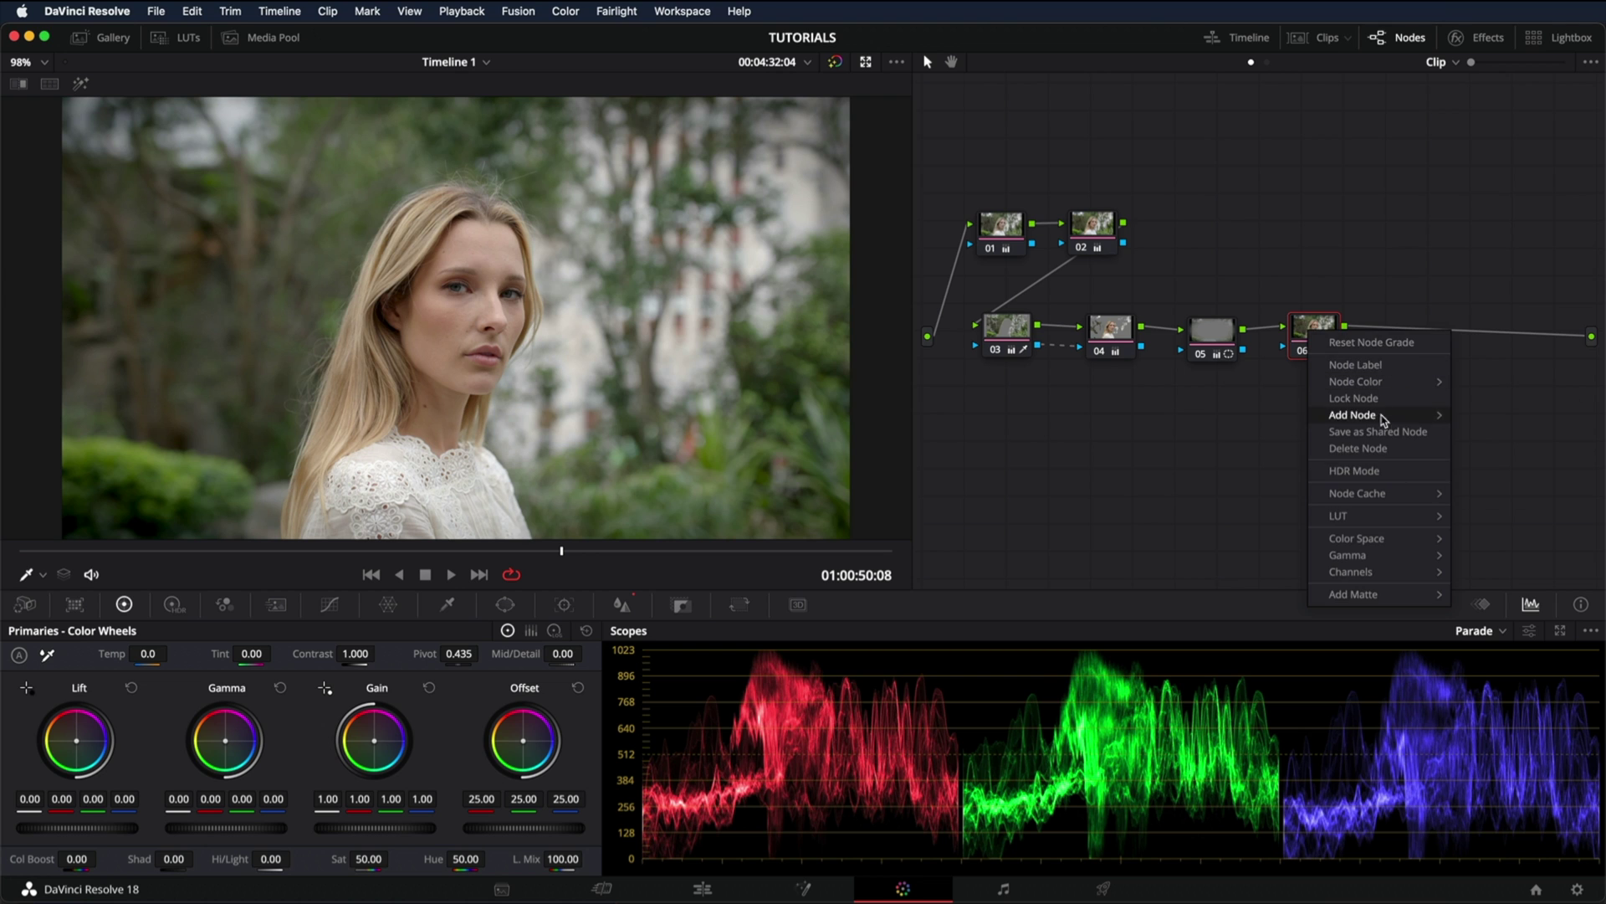
left_click(1400, 417)
left_click_drag(1423, 333, 1418, 338)
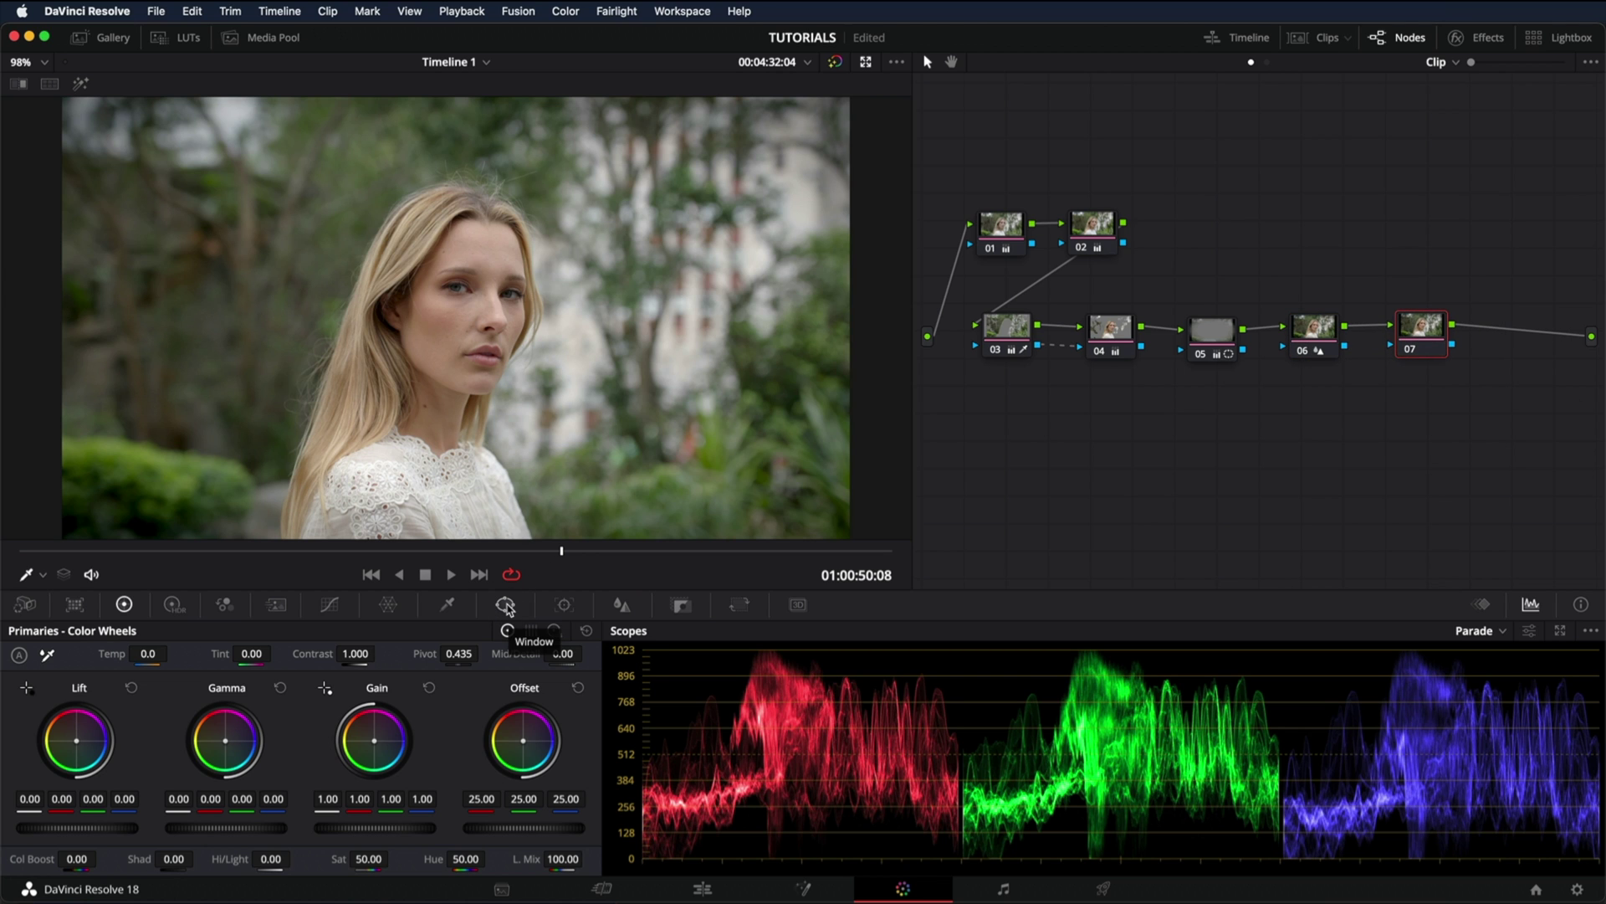
Add a circular window over her face on node 07, rotated about five degrees
left_click(507, 609)
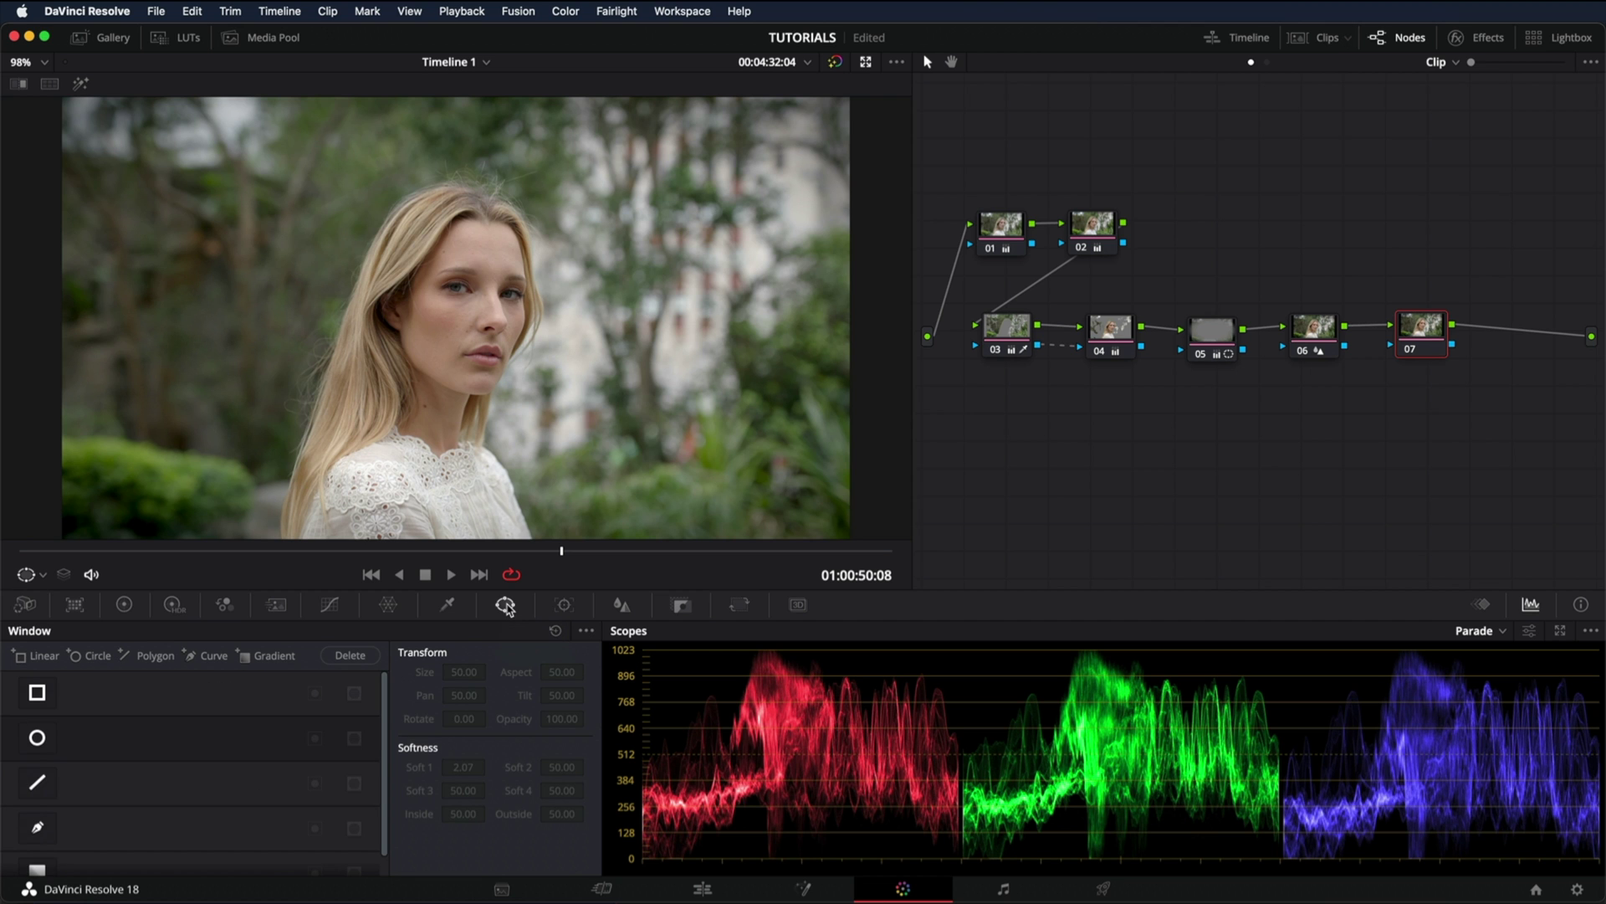
left_click(38, 738)
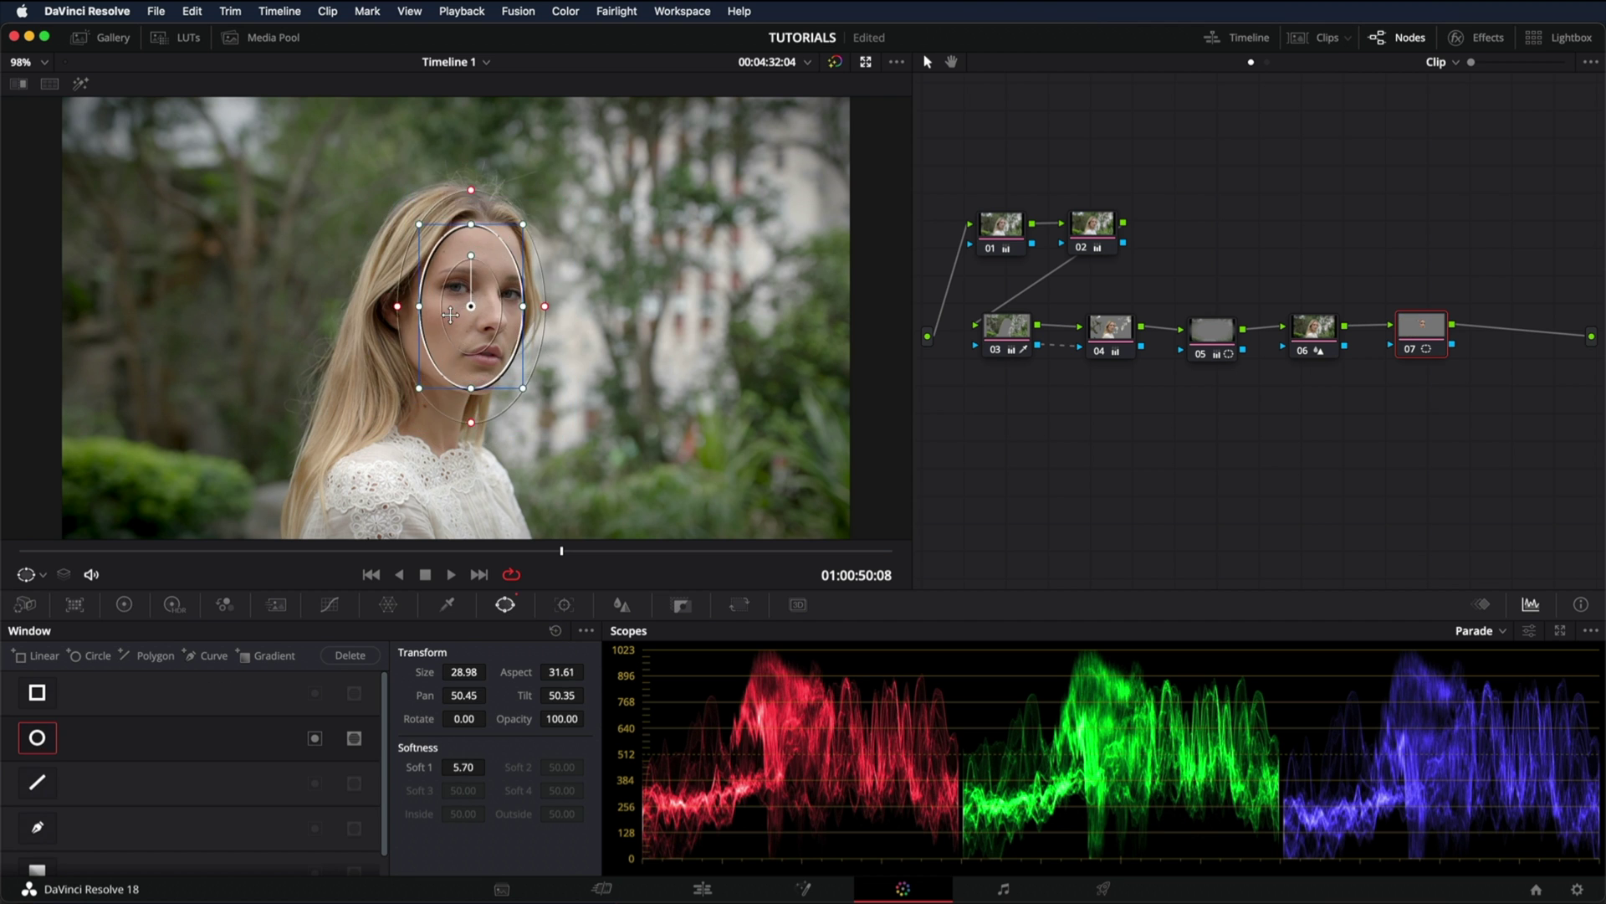
left_click_drag(470, 388, 462, 382)
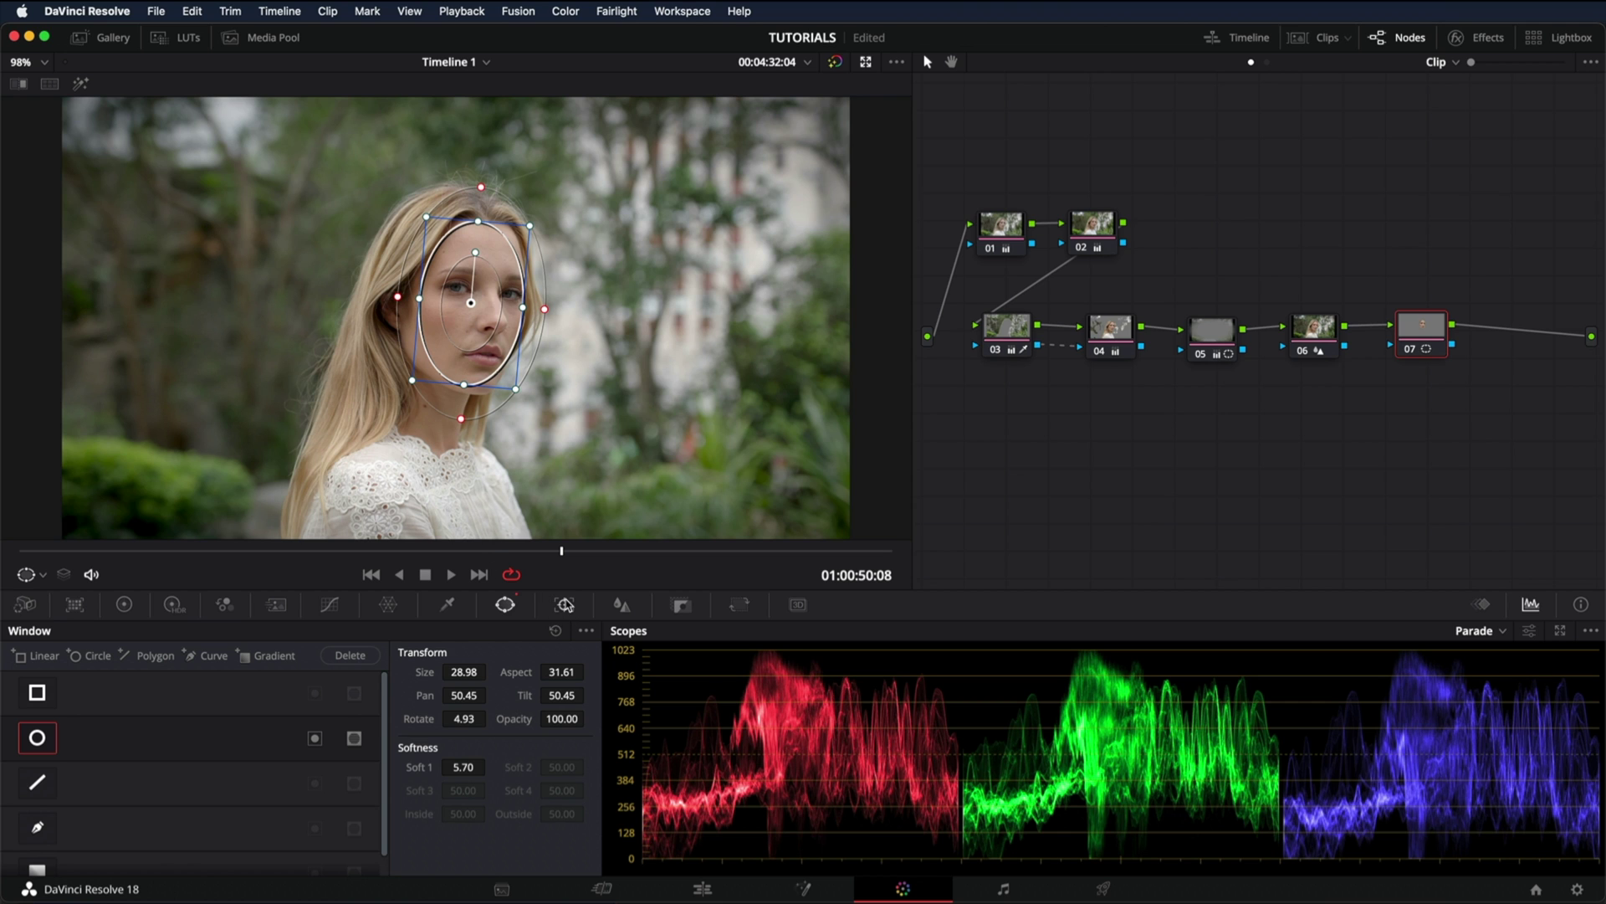
left_click(568, 606)
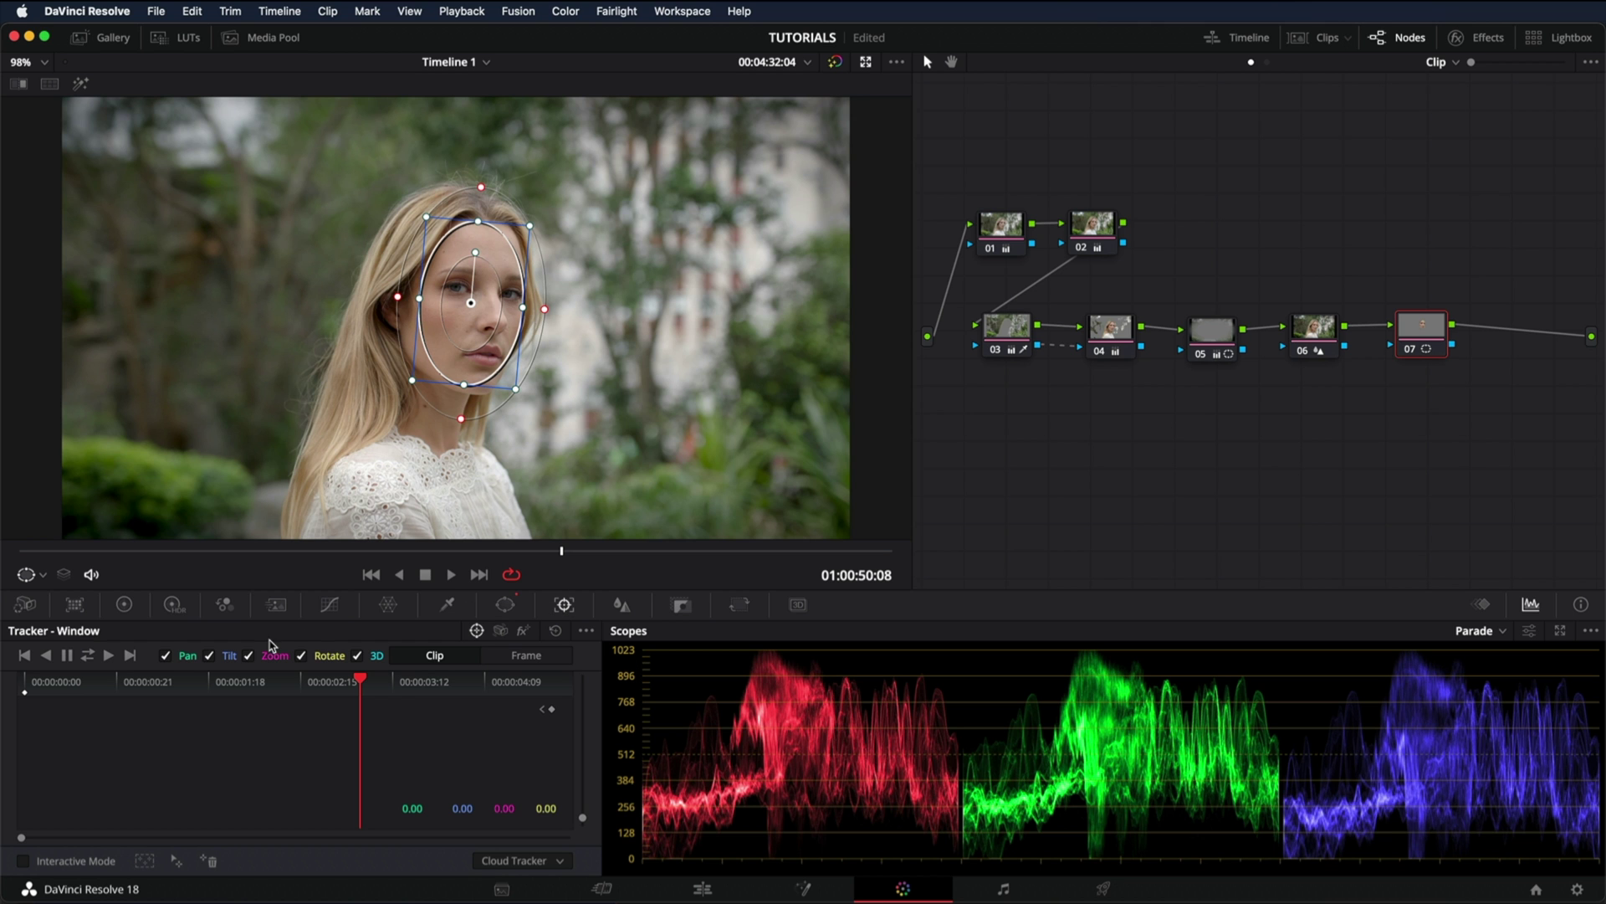
Track the face window forward to the clip end and backward to its start
left_click(108, 656)
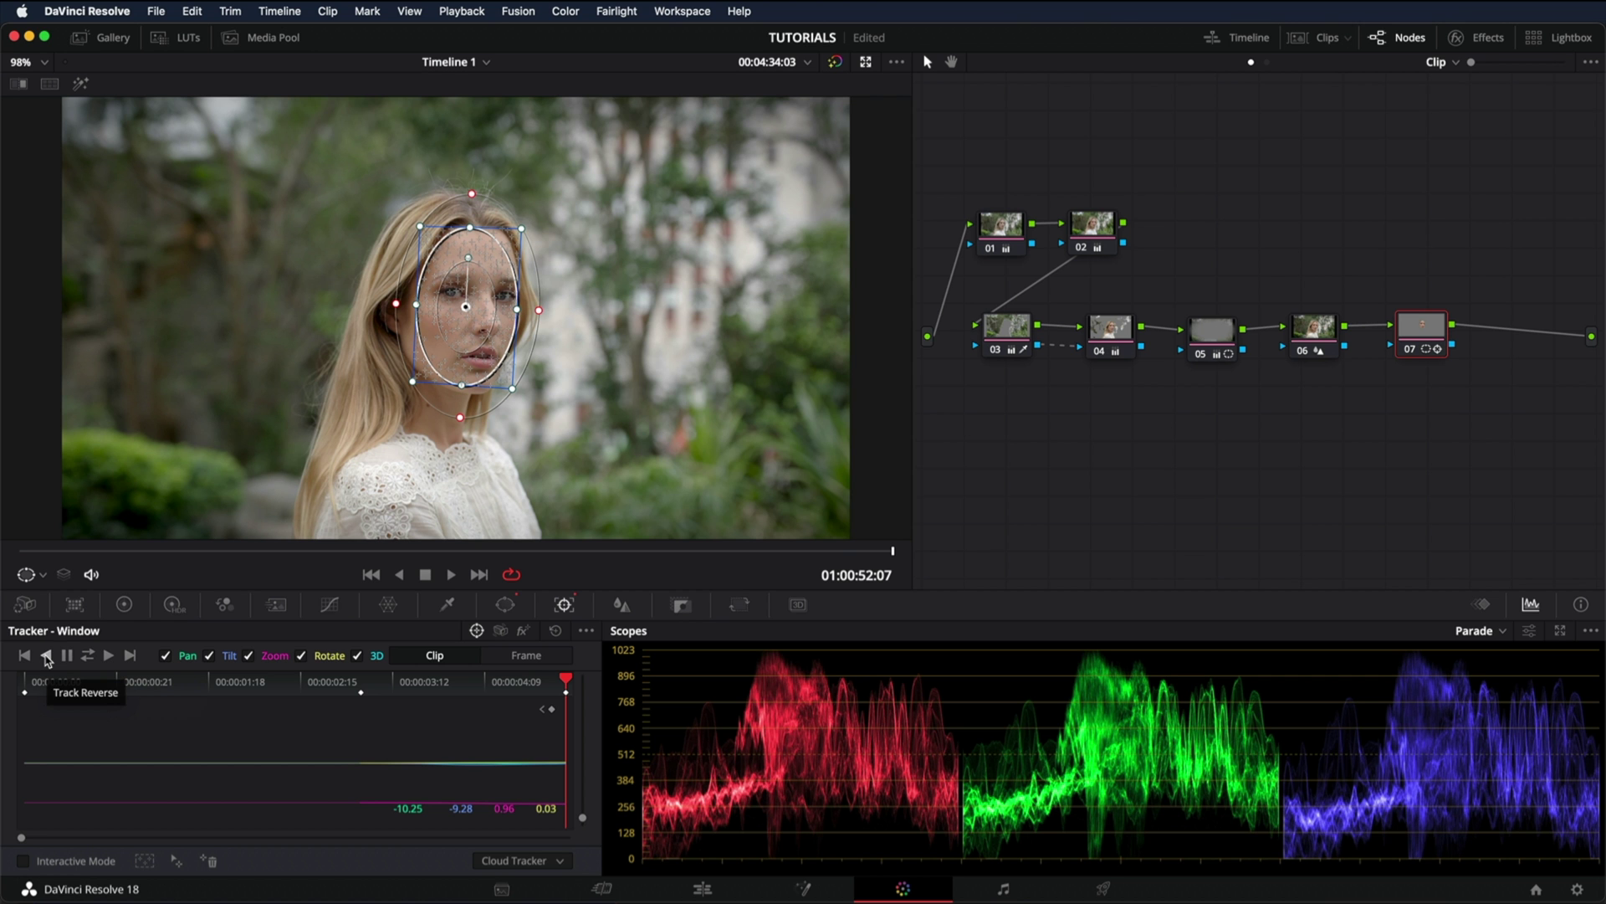
left_click(46, 655)
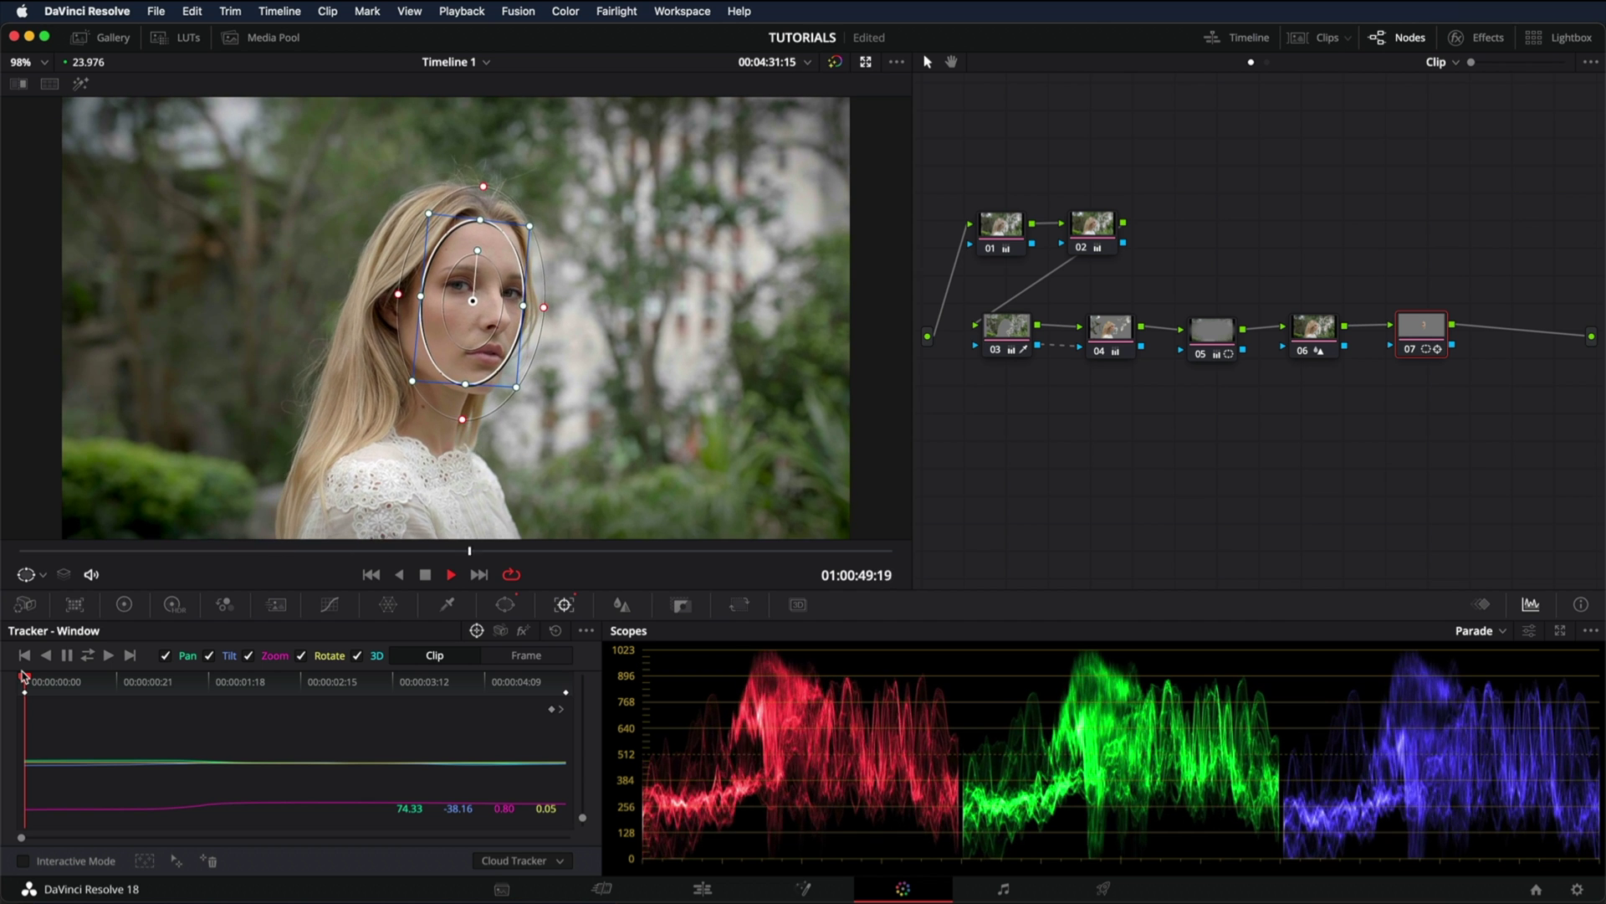
key("space")
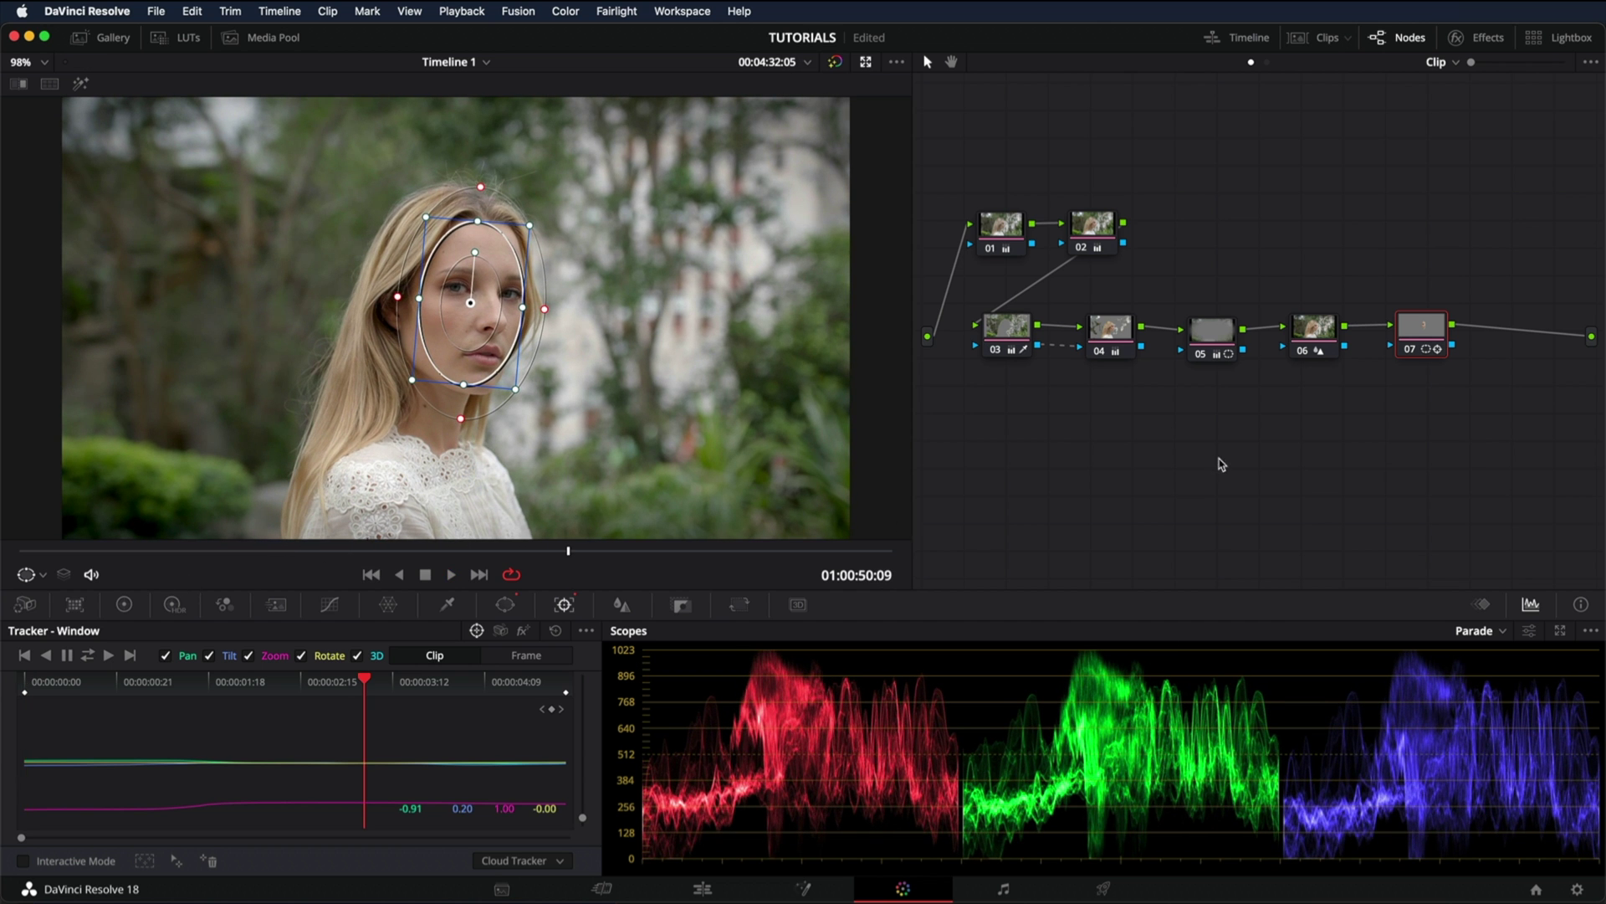
Highlight the face matte, compare against the full image, and return to primaries
left_click(81, 85)
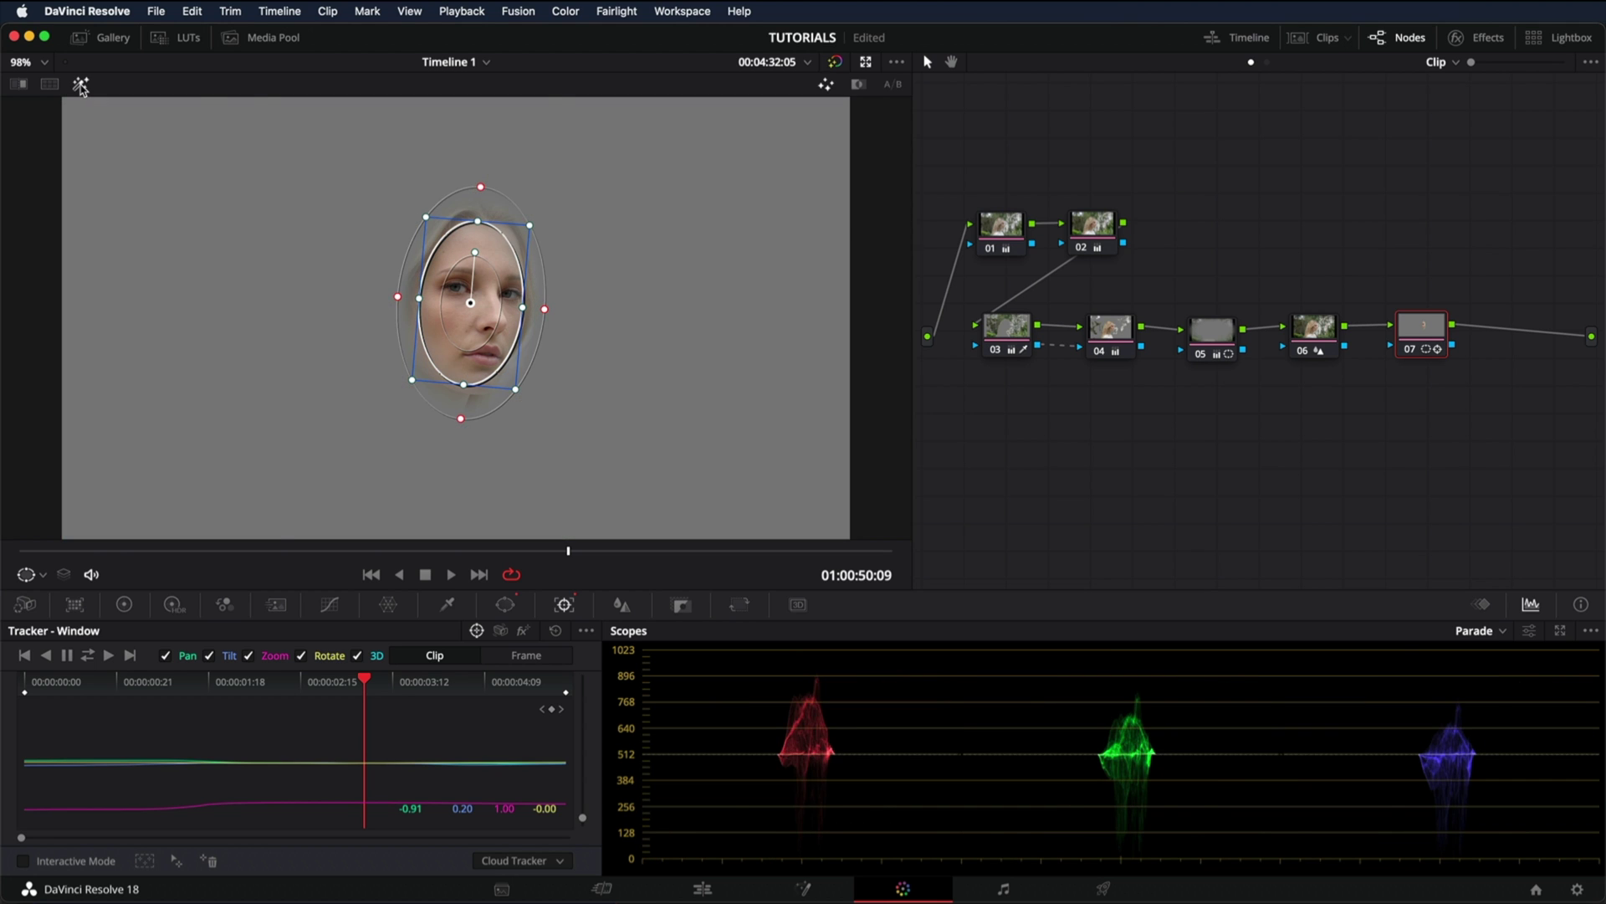
left_click(80, 84)
left_click(81, 85)
left_click(126, 605)
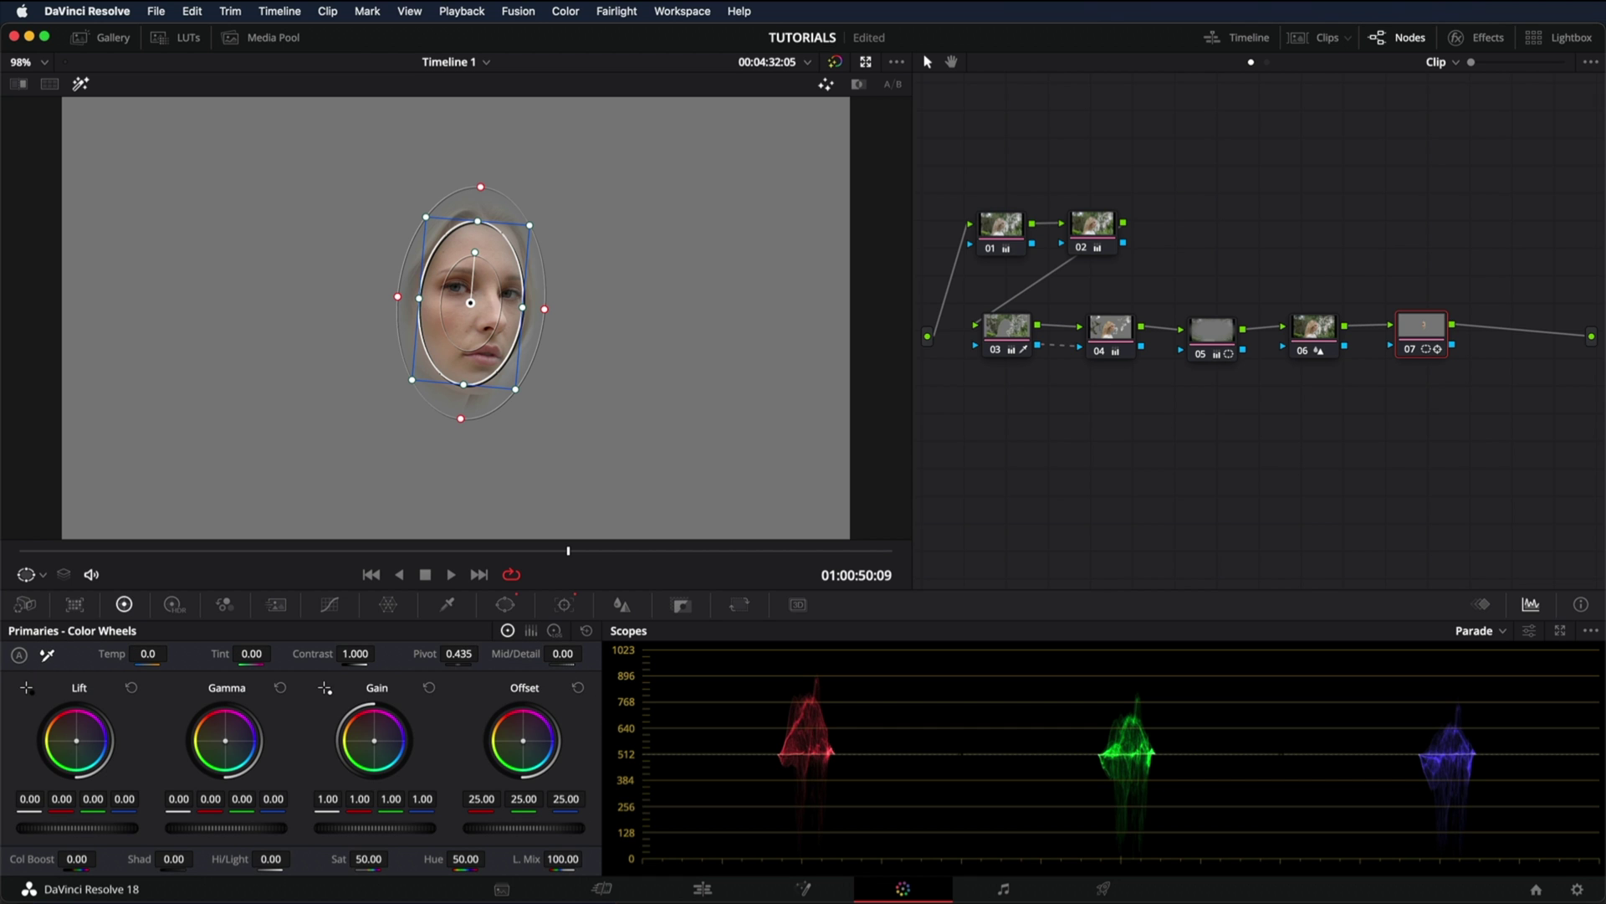
Set Mid/Detail to -30 to soften her skin, then show the full image again
left_click_drag(563, 652, 527, 653)
left_click(560, 653)
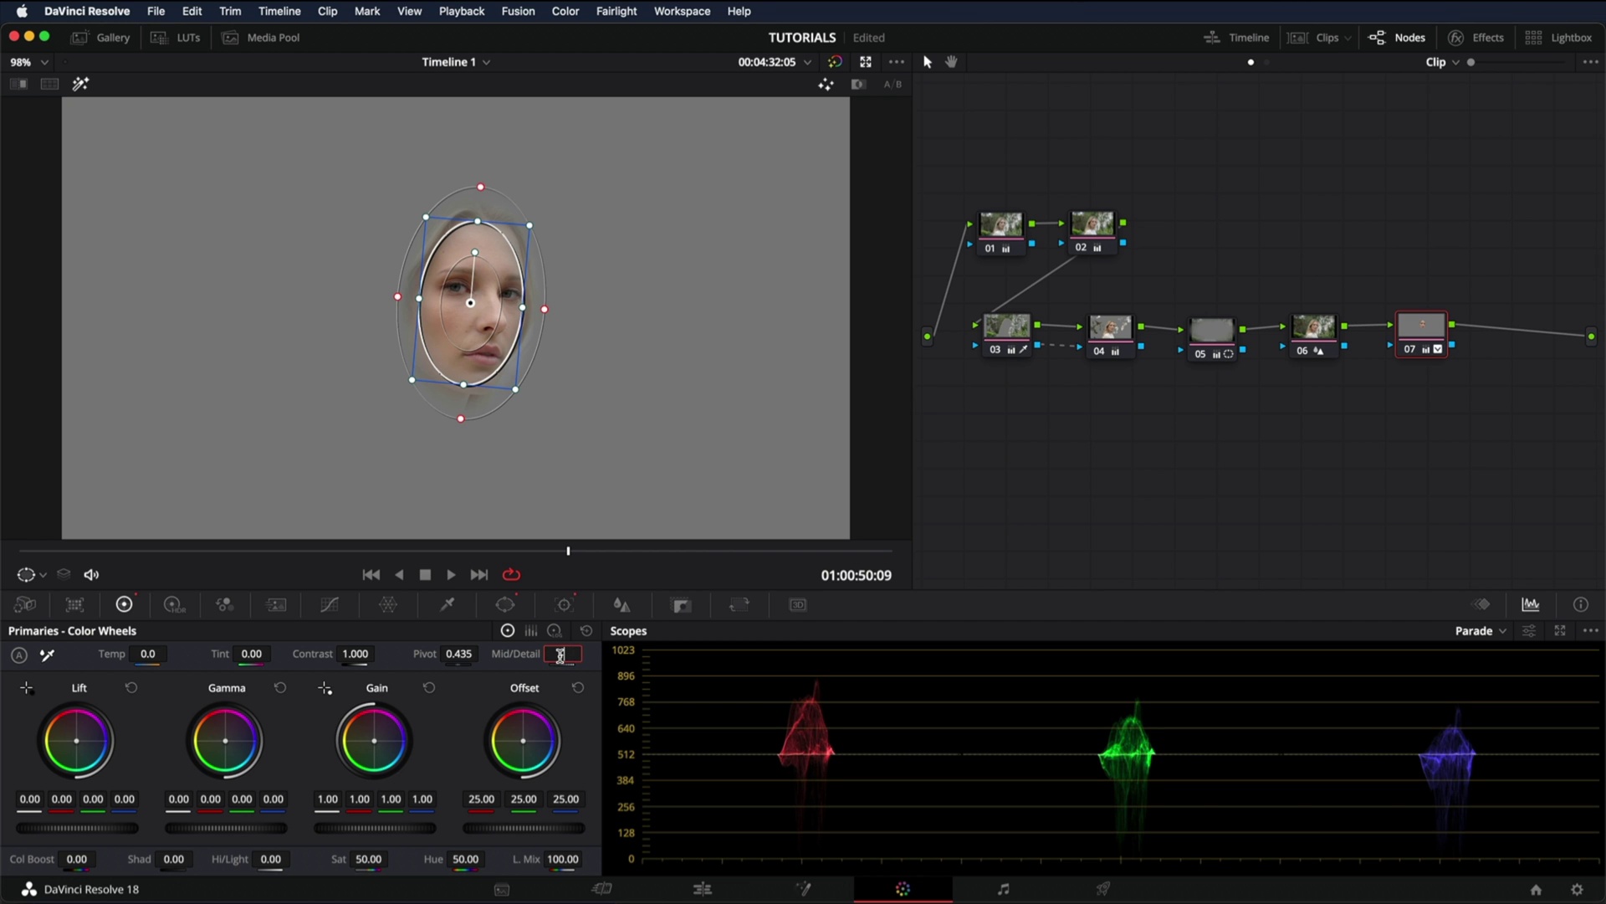
key("Return")
key("shift+h")
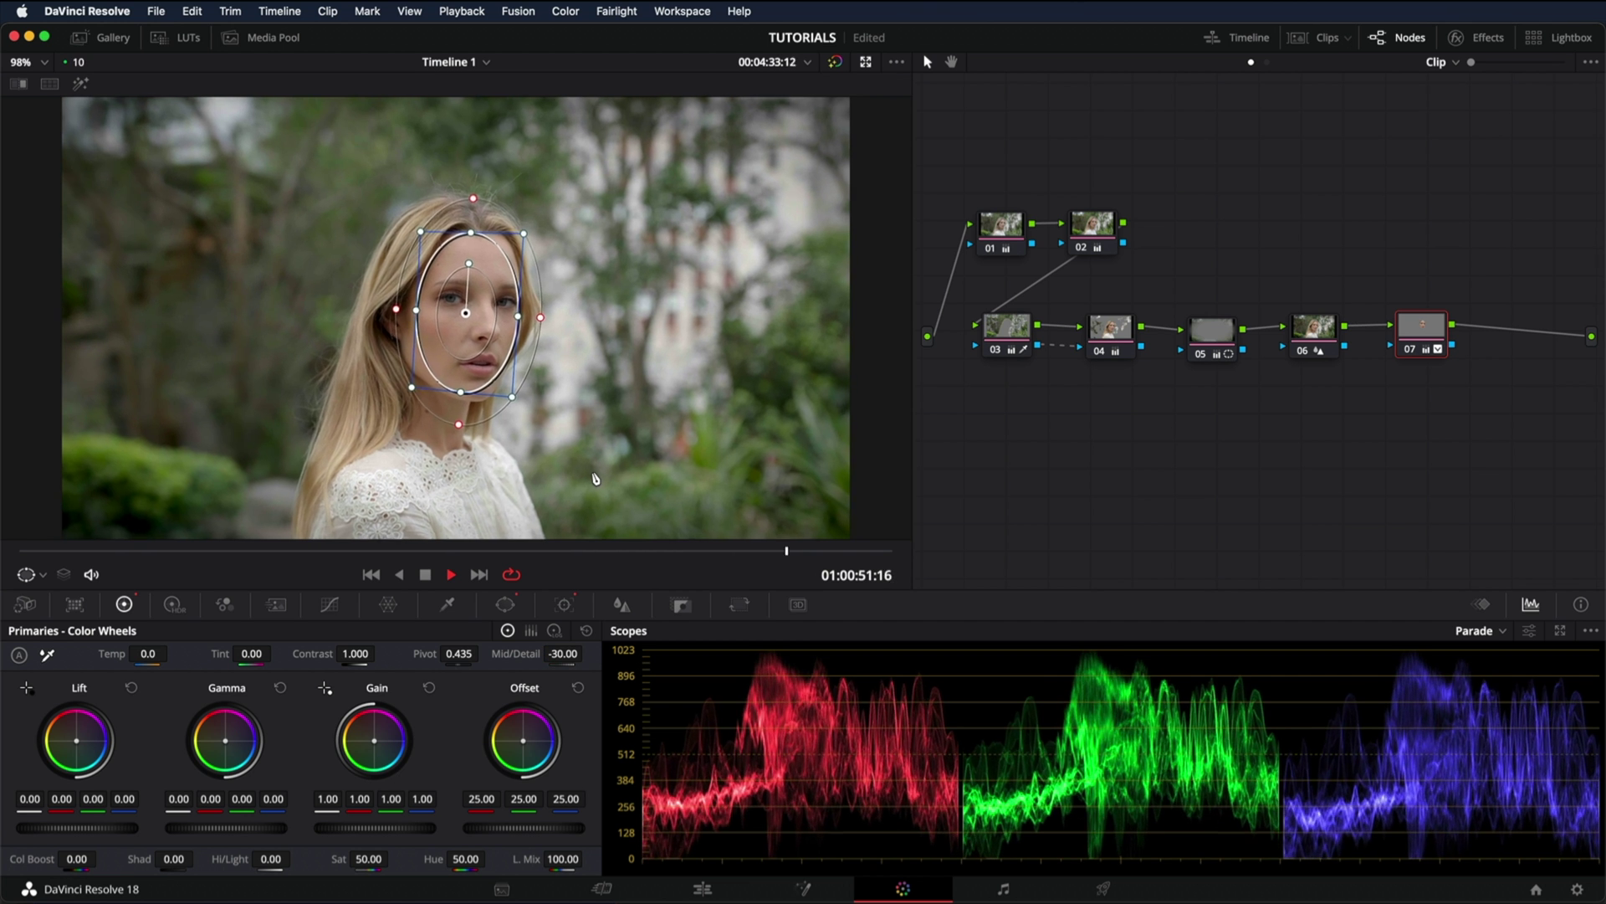